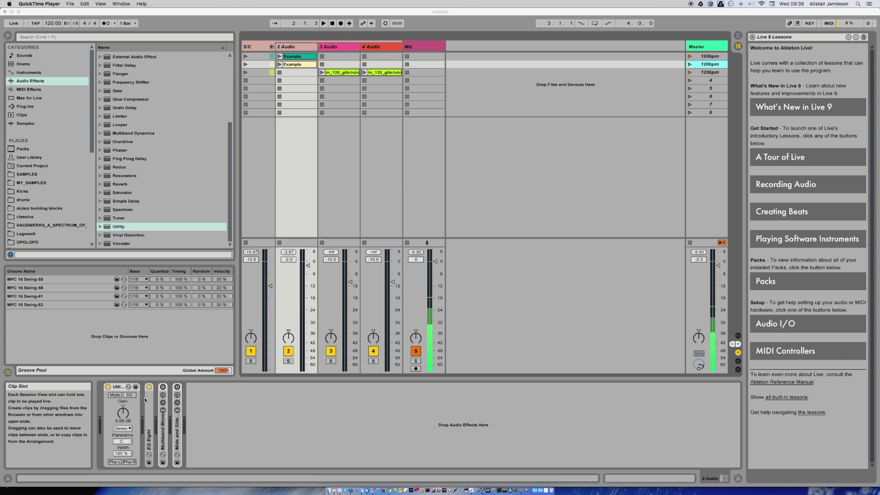
# Return the Utility gain to 0.00 dB and show its Left/Stereo/Right/Swap channel modes.
pyautogui.click(265, 405)
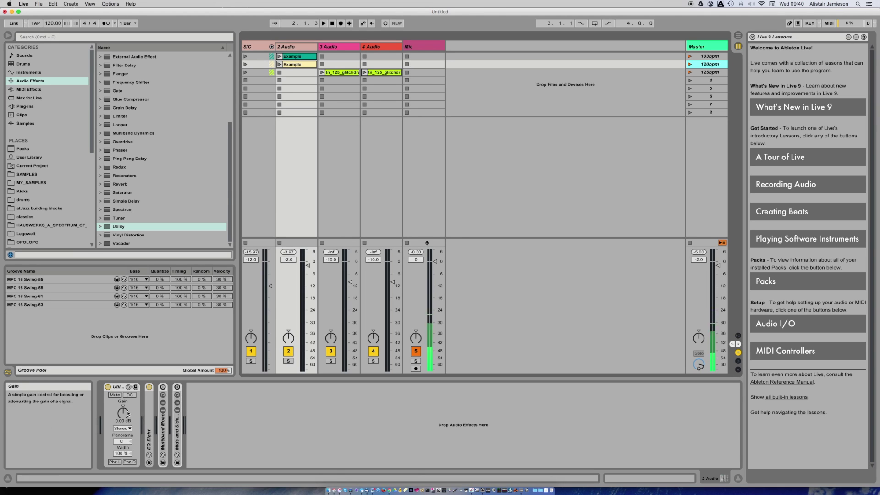
pyautogui.moveTo(123, 412)
pyautogui.mouseDown()
pyautogui.moveTo(123, 435)
pyautogui.moveTo(122, 419)
pyautogui.mouseUp()
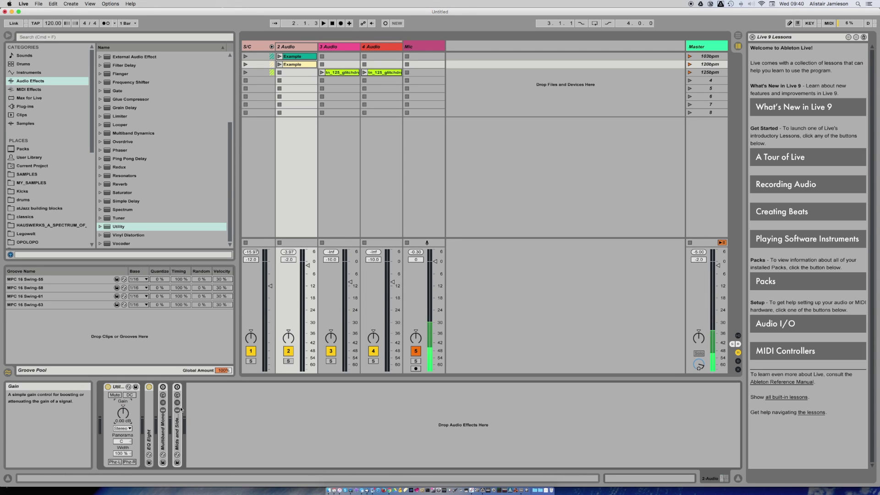
pyautogui.click(216, 406)
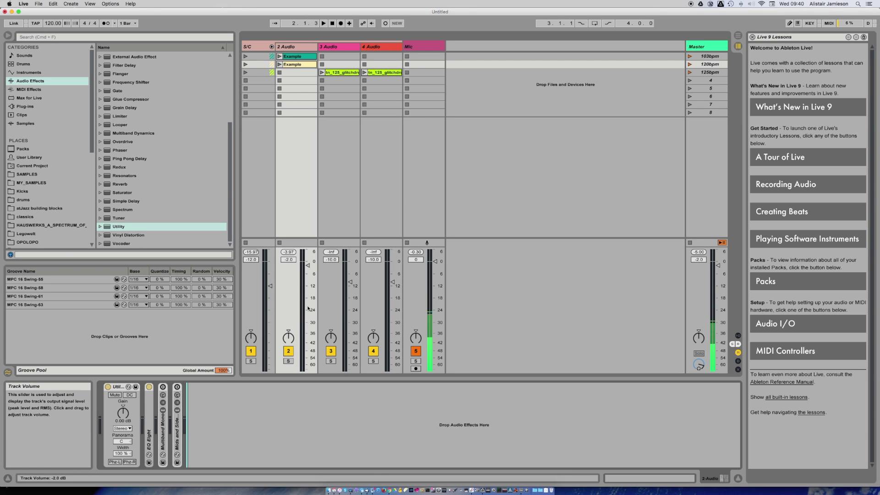
pyautogui.click(128, 428)
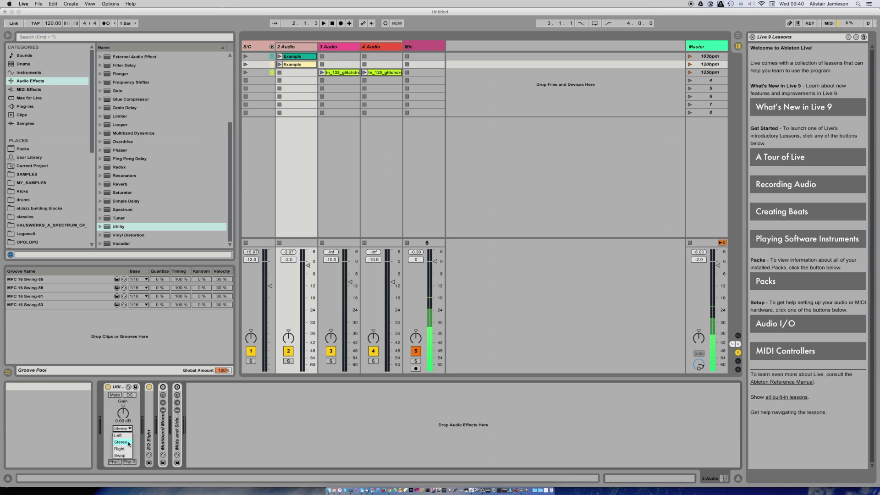
# Keep Utility in Stereo, try widths of 0 %, 100 % and 200 %, then reset to 100 %.
pyautogui.click(243, 441)
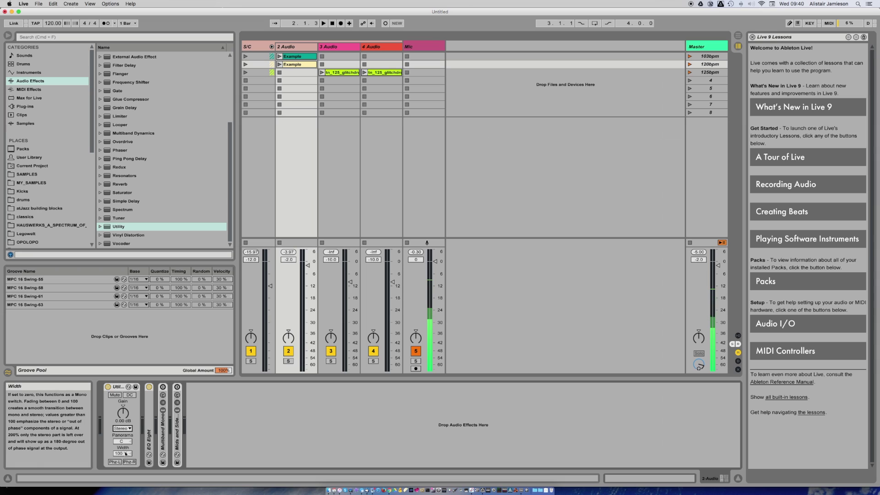
pyautogui.moveTo(129, 452); pyautogui.dragTo(130, 486)
pyautogui.write('100')
pyautogui.press('Return')
pyautogui.moveTo(123, 454); pyautogui.dragTo(123, 454)
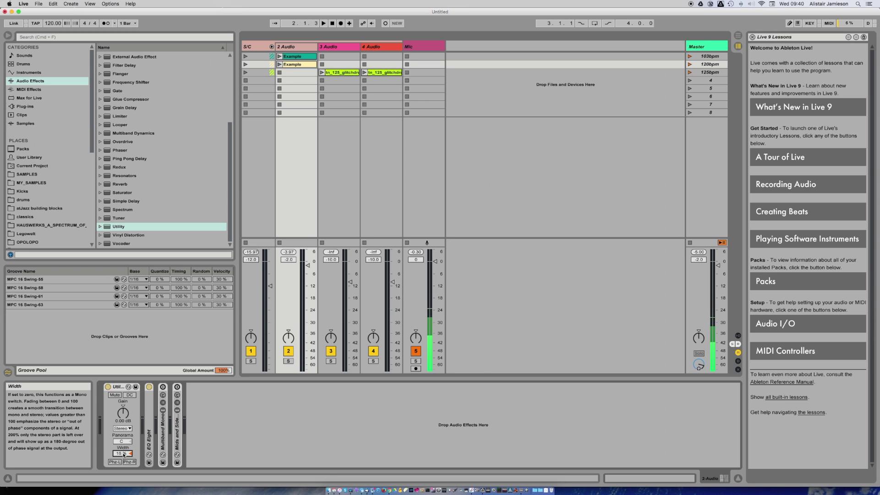
pyautogui.press('Delete')
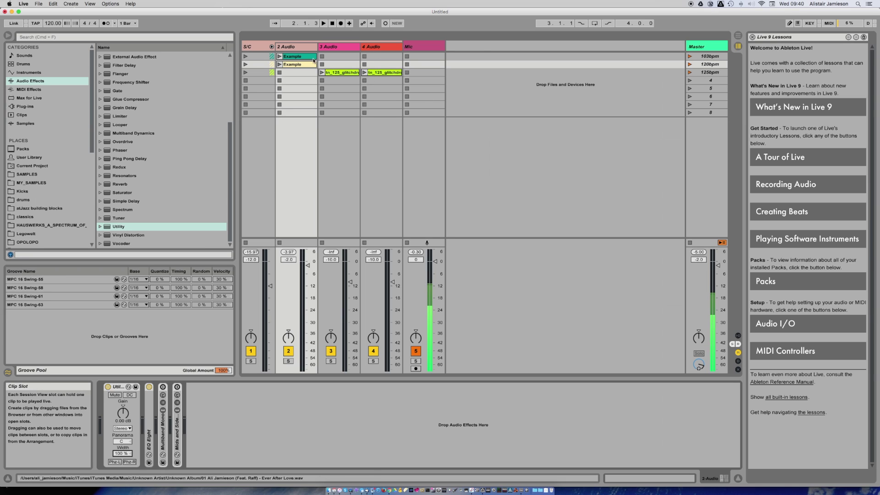
# Expand Multiband Mono, view its Low, Mid and High chains, and select Multiband Dynamics.
pyautogui.doubleClick(164, 429)
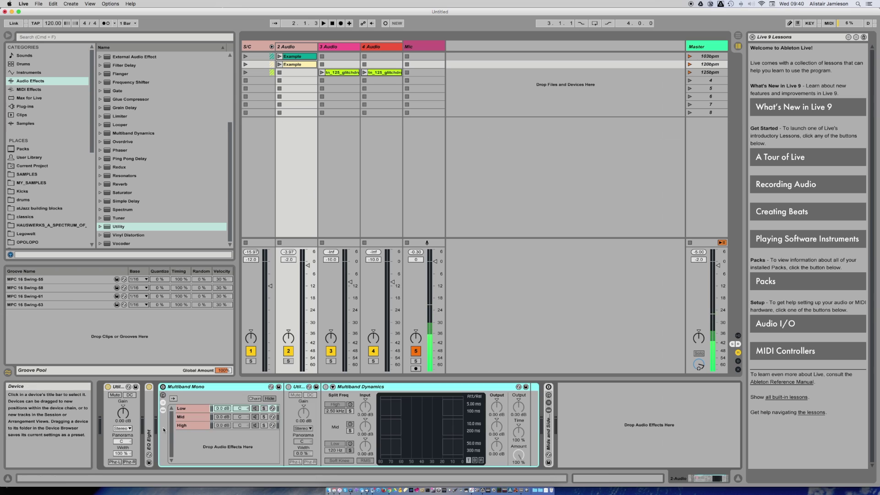
pyautogui.click(191, 409)
pyautogui.click(188, 417)
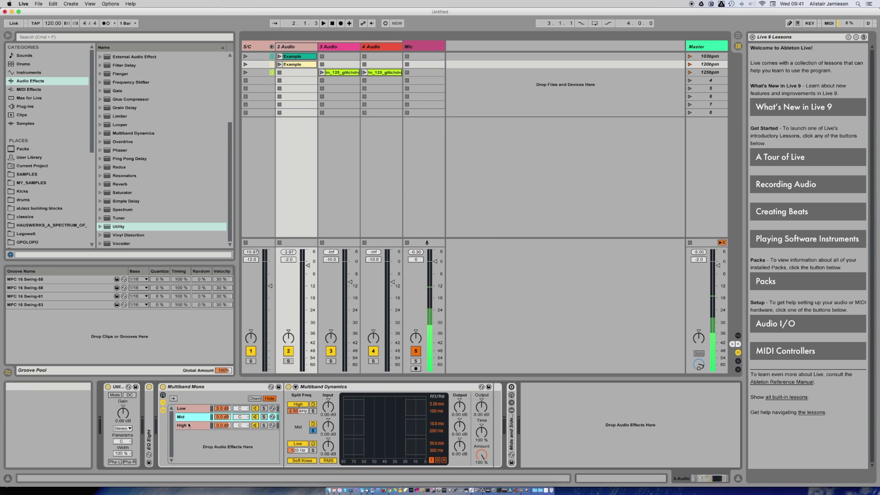
pyautogui.click(188, 425)
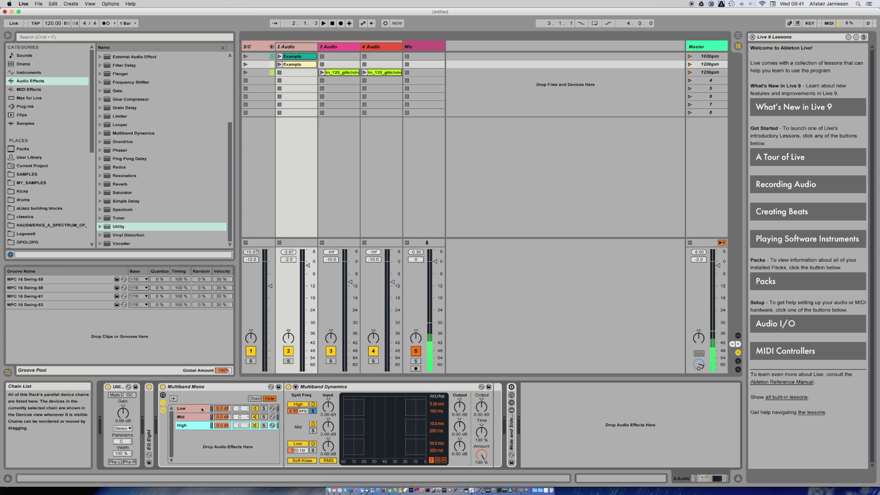
pyautogui.click(321, 386)
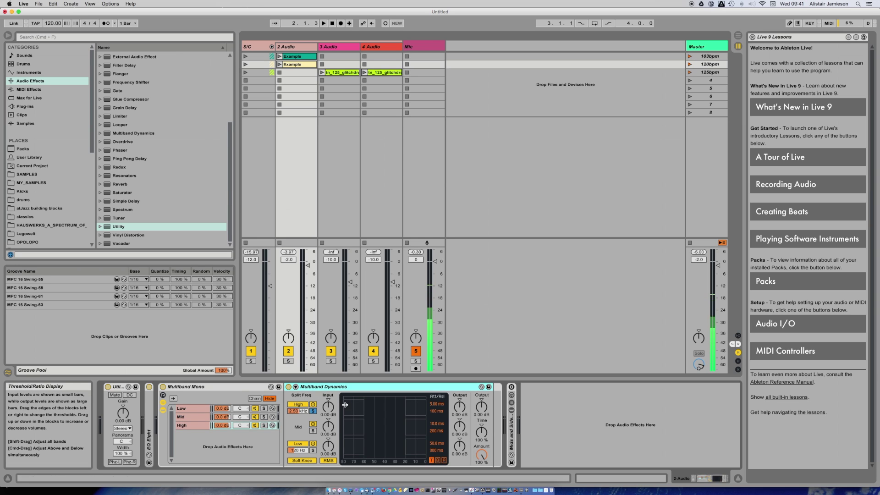
# Step through Low, Mid and High again, select the High chain's Multiband Dynamics, return to Low.
pyautogui.click(188, 408)
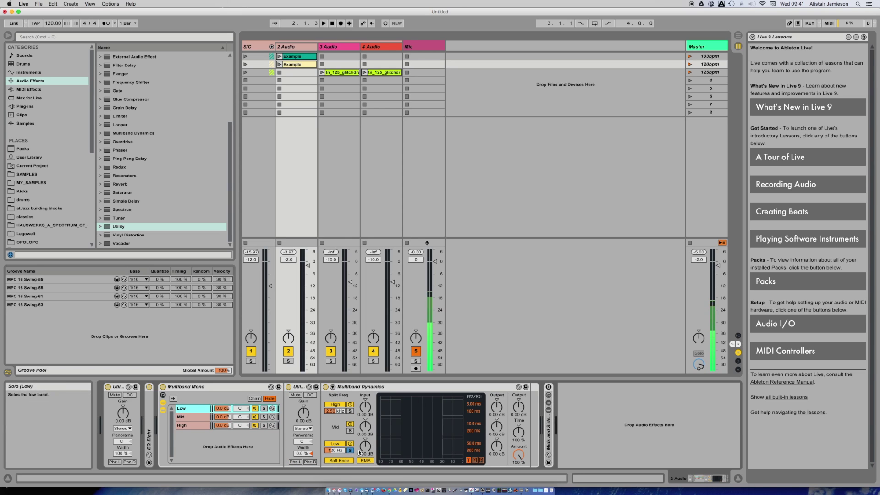
pyautogui.press('Down')
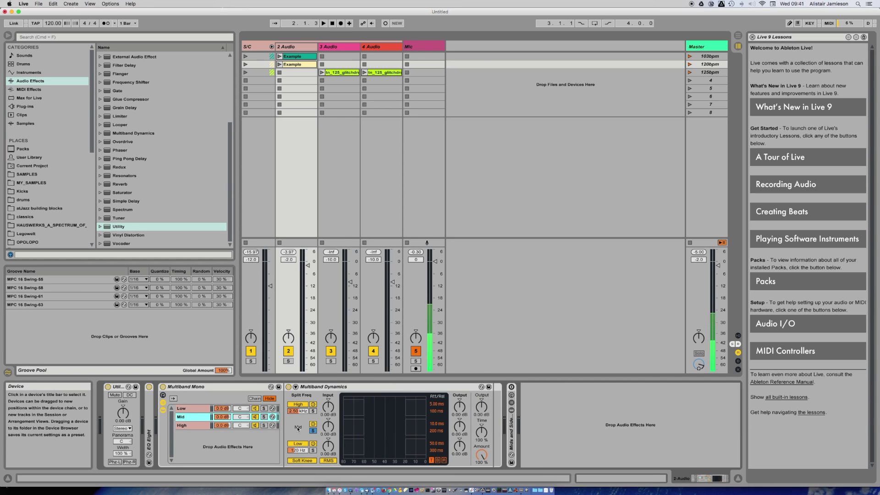
pyautogui.press('Down')
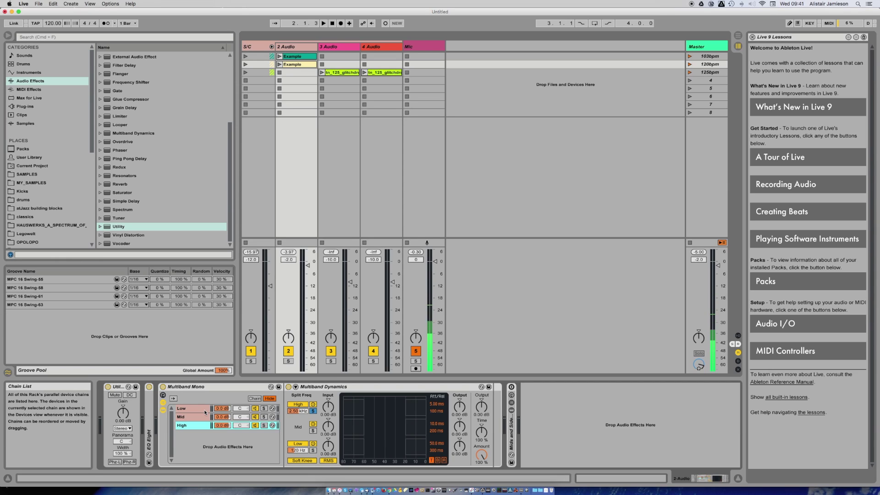
pyautogui.click(345, 387)
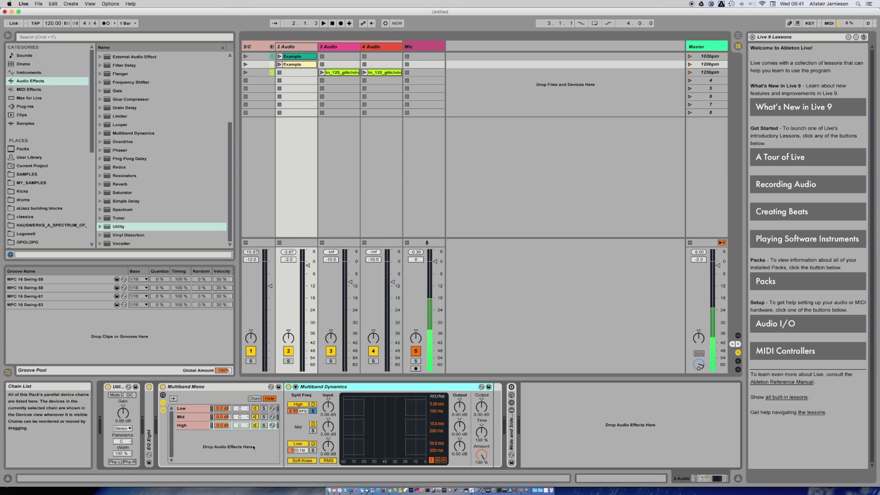
pyautogui.click(199, 409)
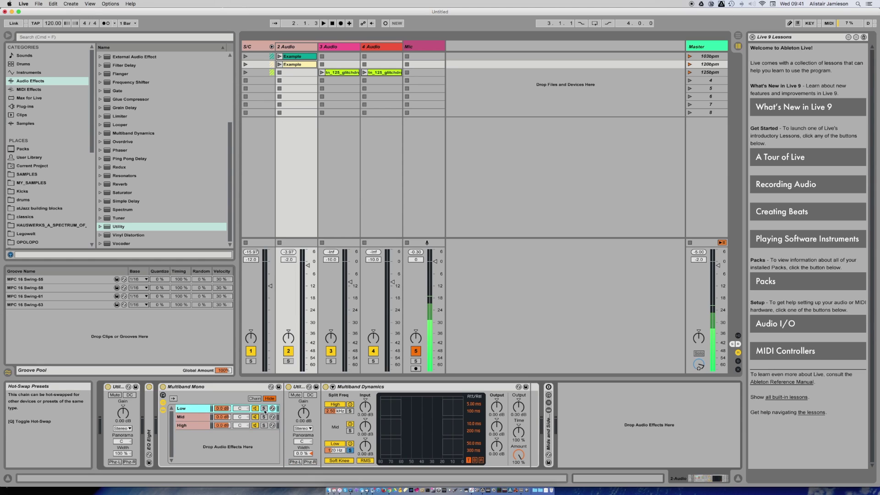
# Play the 103bpm scene and solo the Low, Mid, then High band chains in turn.
pyautogui.press('space')
pyautogui.press('space')
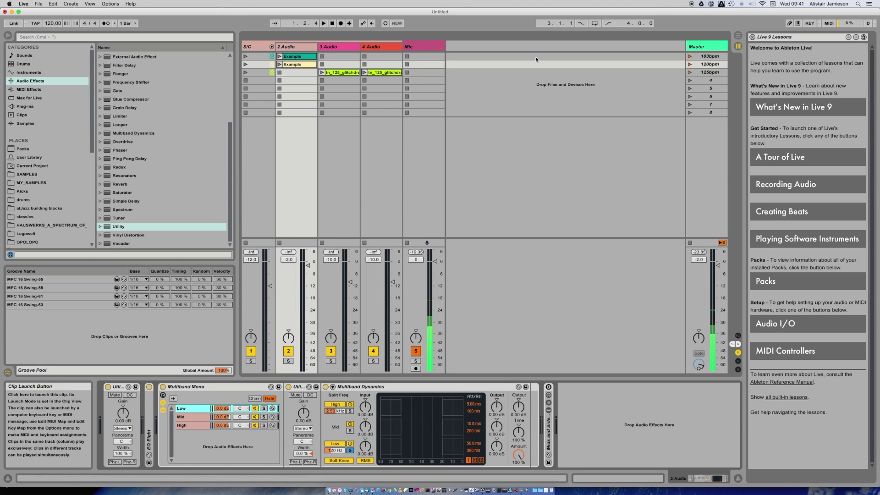
pyautogui.click(689, 56)
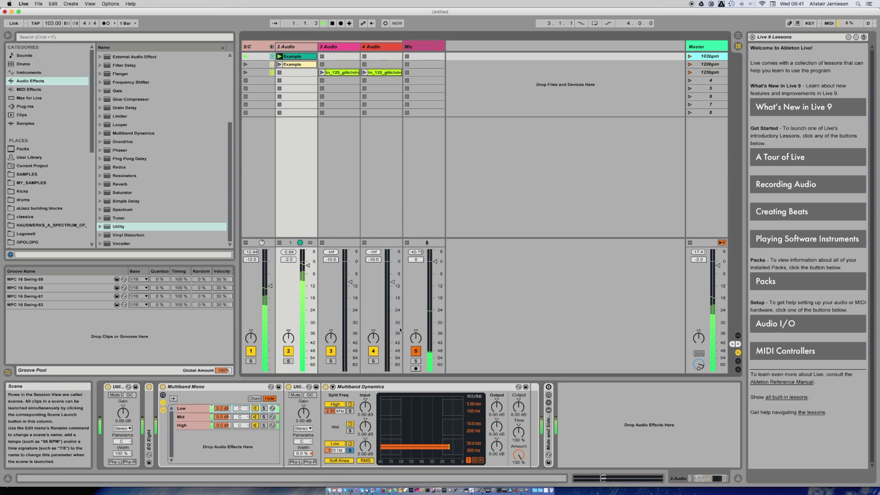
pyautogui.click(264, 408)
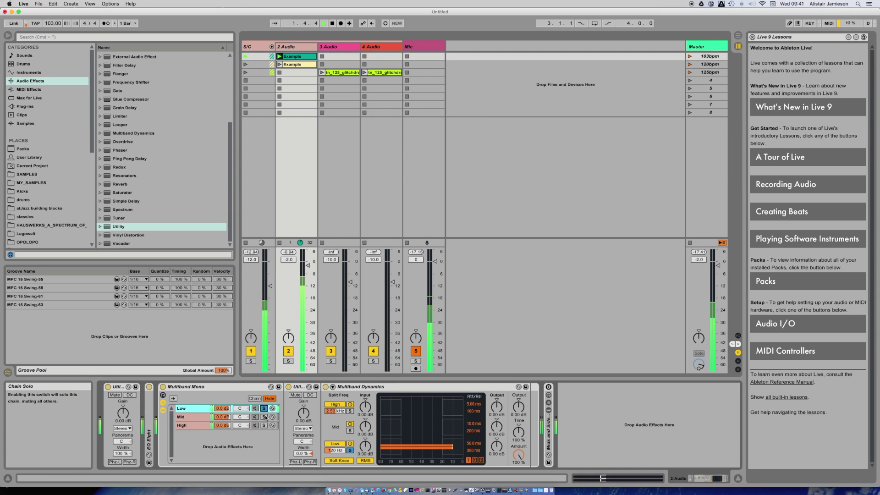
pyautogui.click(263, 416)
pyautogui.click(264, 425)
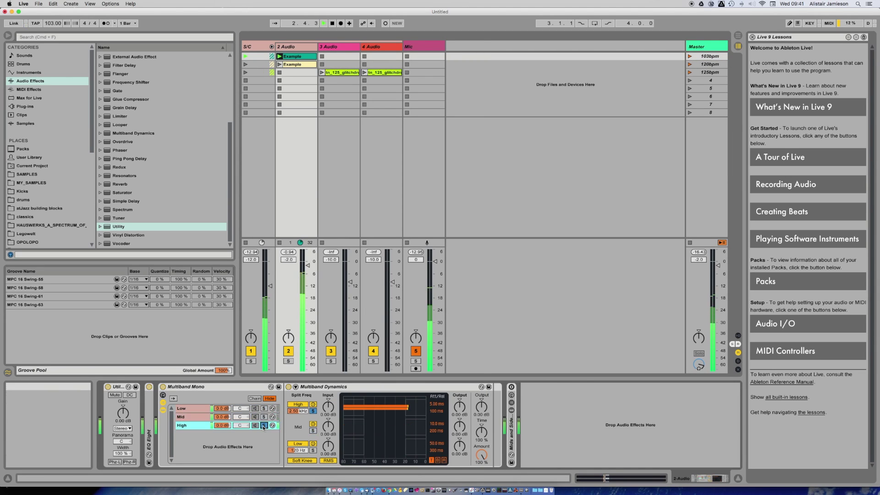
# Unsolo so all three bands play, then select the second Utility and the Multiband Mono rack.
pyautogui.click(206, 410)
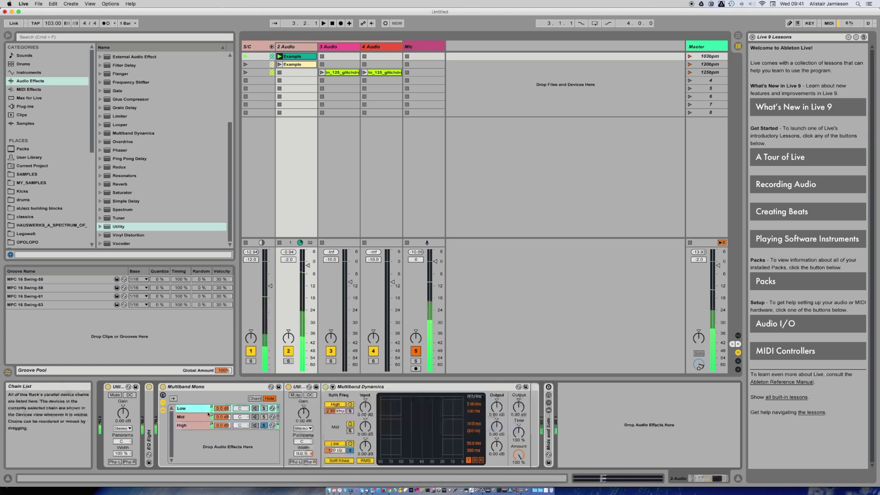
pyautogui.click(264, 425)
pyautogui.click(273, 409)
pyautogui.click(303, 438)
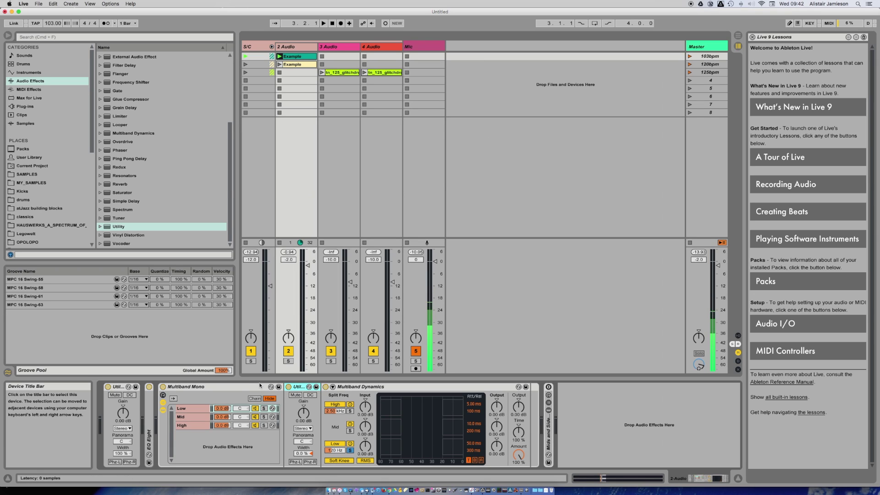
pyautogui.click(225, 389)
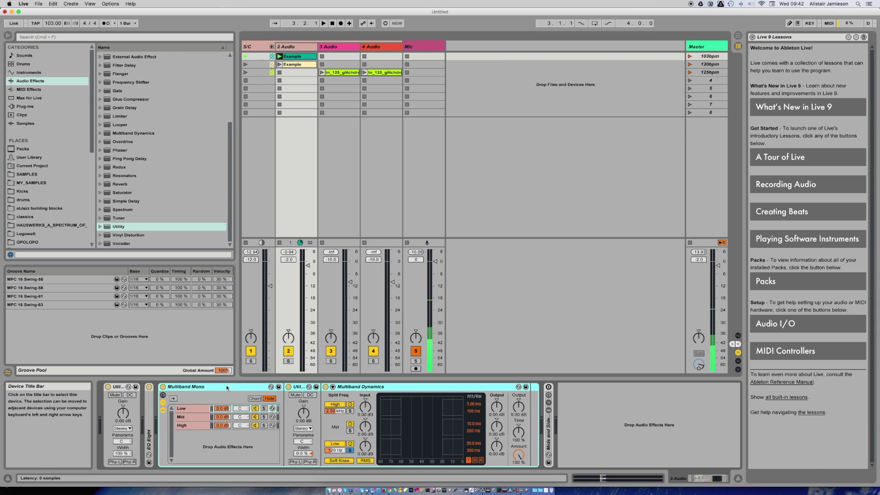
pyautogui.rightClick(200, 437)
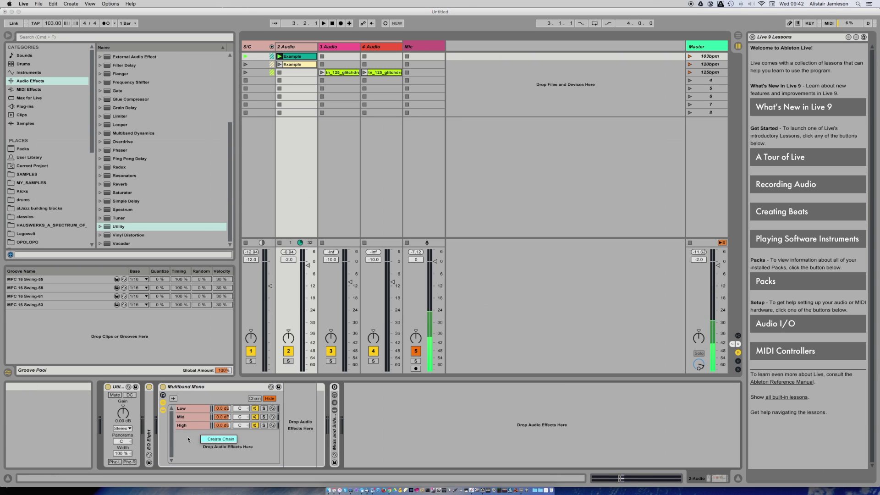
pyautogui.click(246, 443)
pyautogui.click(188, 408)
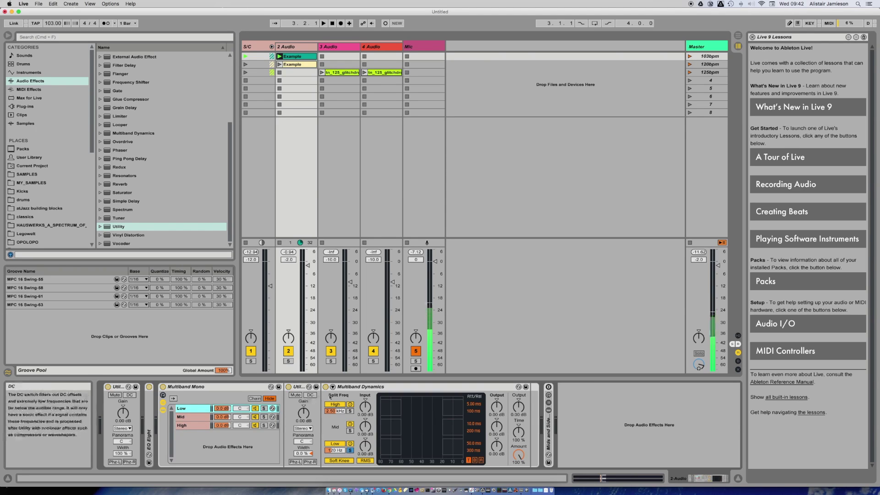
pyautogui.click(374, 387)
pyautogui.click(192, 408)
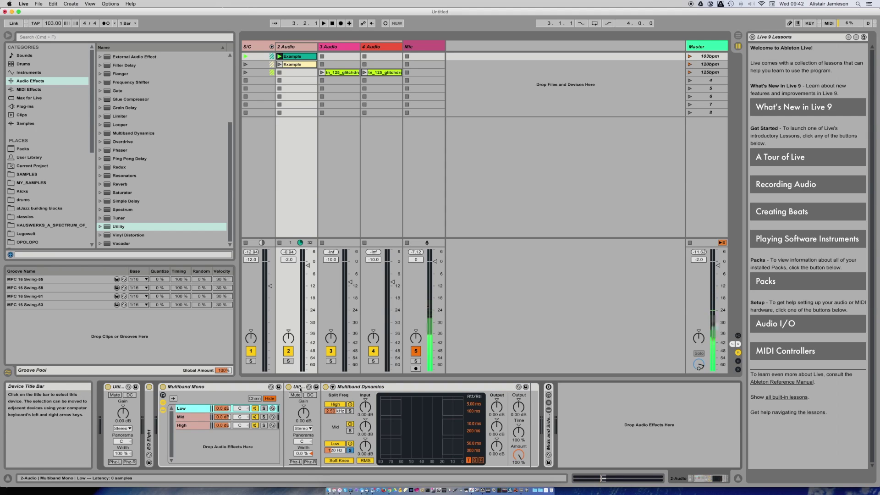
pyautogui.click(204, 388)
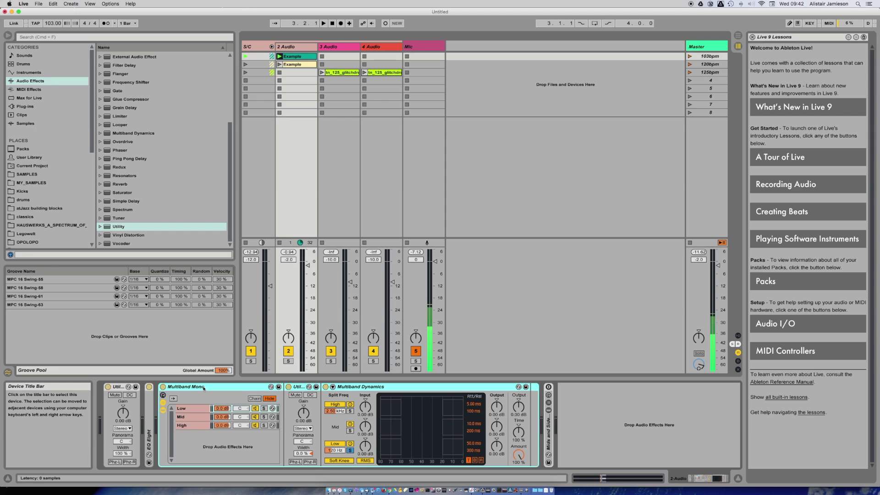
# Fold Multiband Mono, expand Mids and Sides Check, switch it on, and select its Stereo chain.
pyautogui.doubleClick(204, 387)
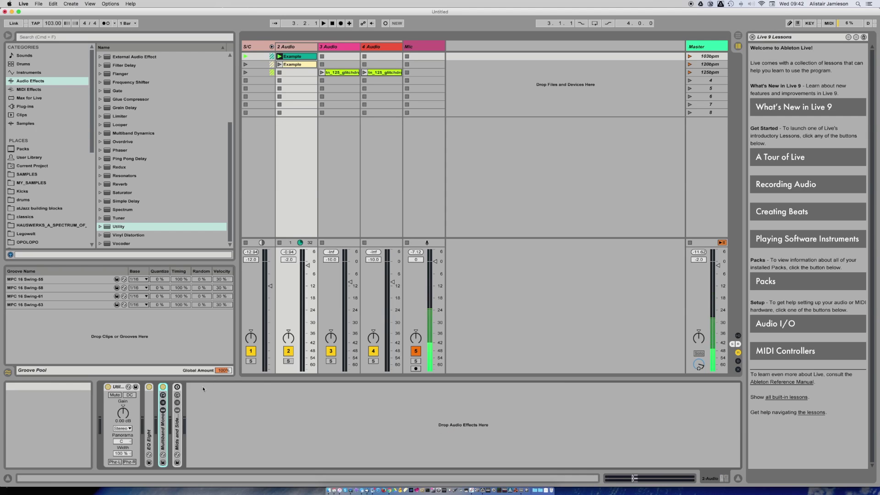
pyautogui.doubleClick(177, 430)
pyautogui.click(178, 388)
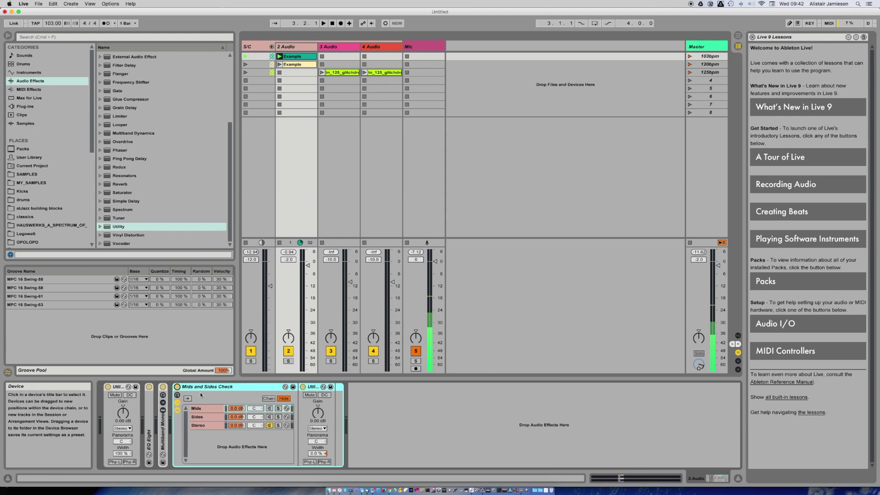
pyautogui.click(202, 425)
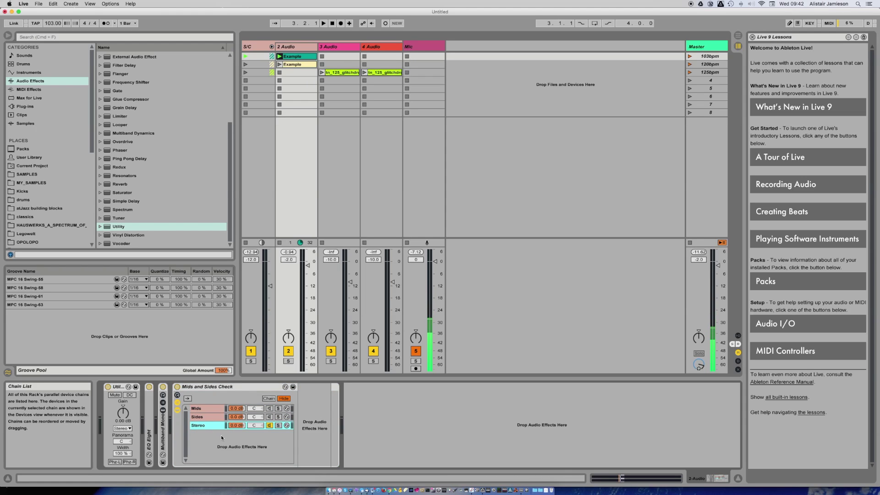
pyautogui.click(237, 388)
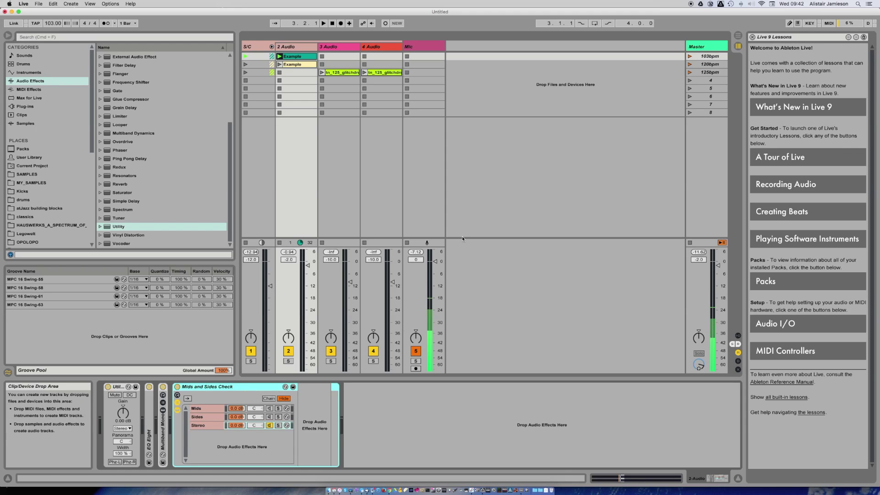
pyautogui.click(197, 425)
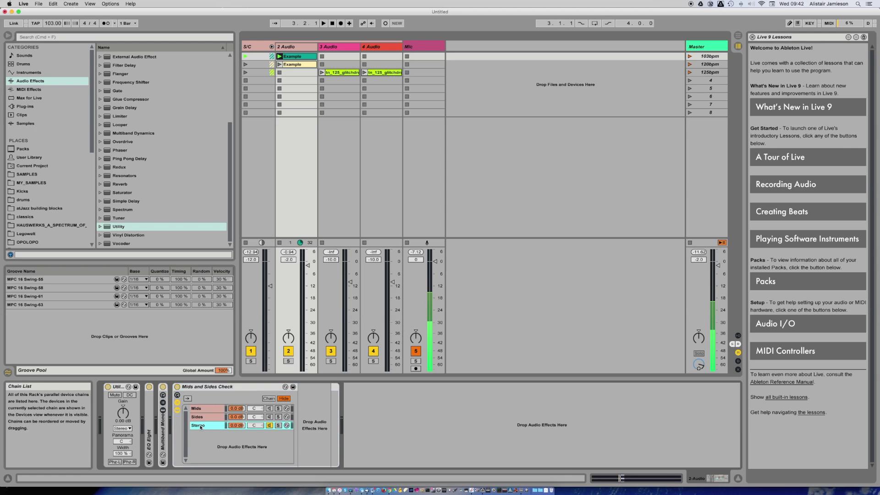
# Play with the Mids chain soloed, then Sides, checking each chain's Utility width settings.
pyautogui.click(279, 409)
pyautogui.click(320, 454)
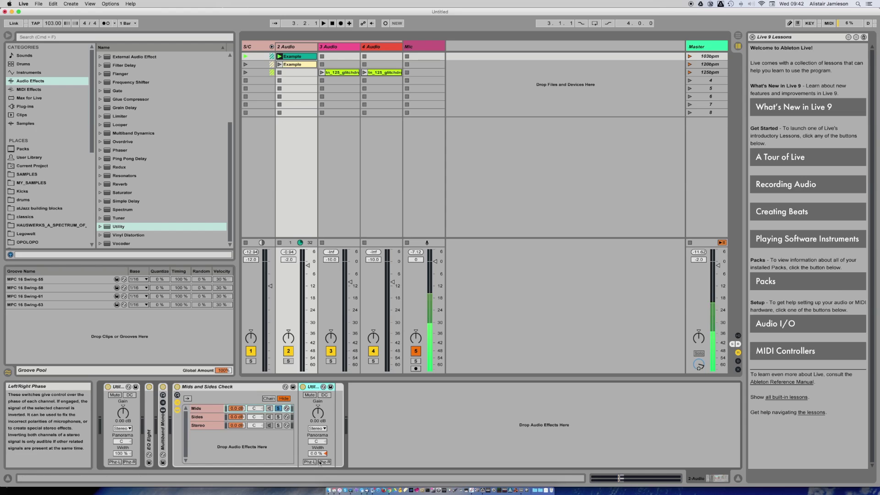
pyautogui.press('space')
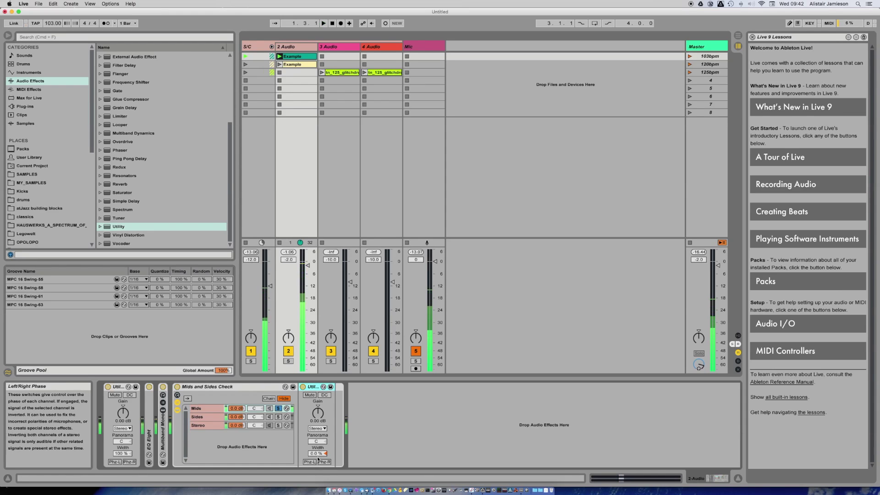
pyautogui.click(278, 417)
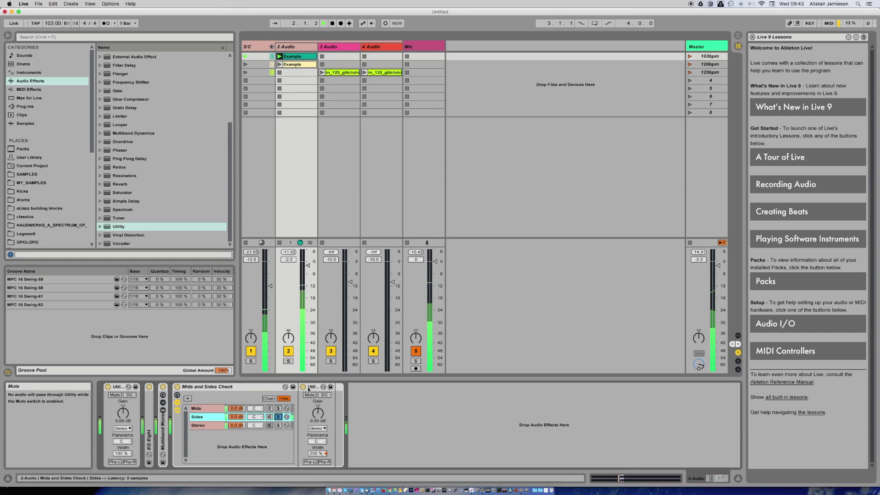
pyautogui.click(323, 443)
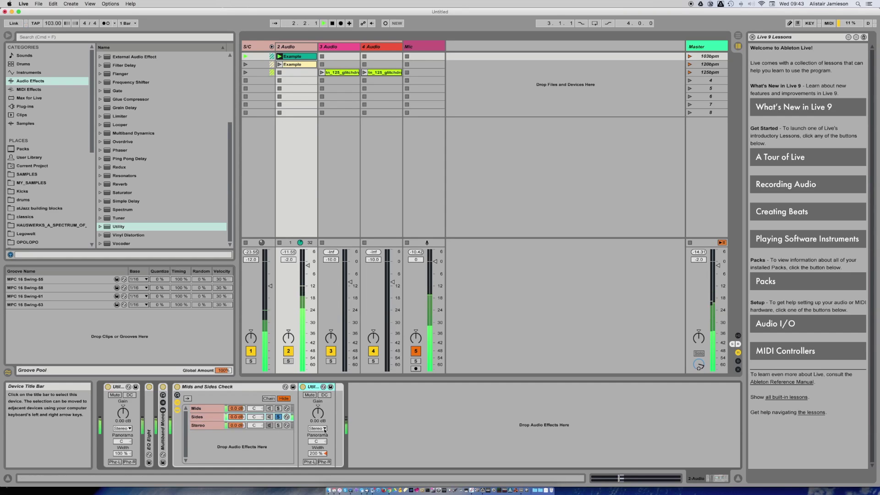
pyautogui.click(278, 408)
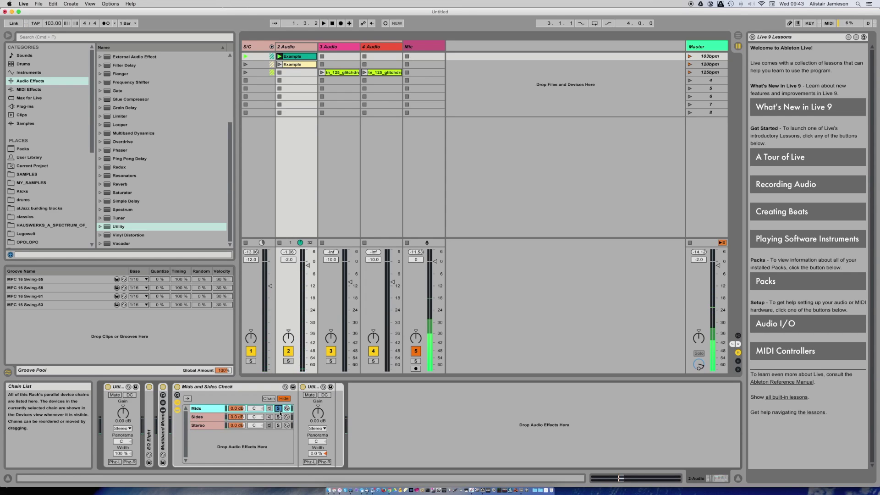
# Replay the track, switching the solo from Mids to Sides and auditioning Sides twice.
pyautogui.press('space')
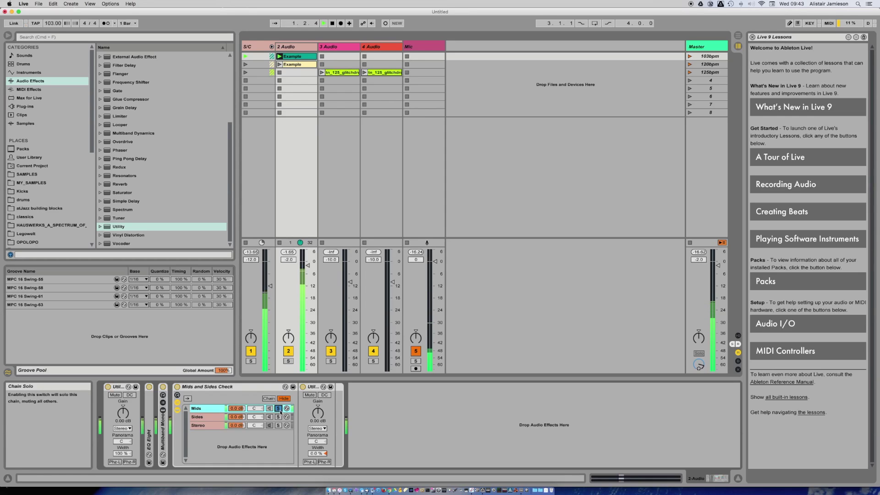
pyautogui.press('space')
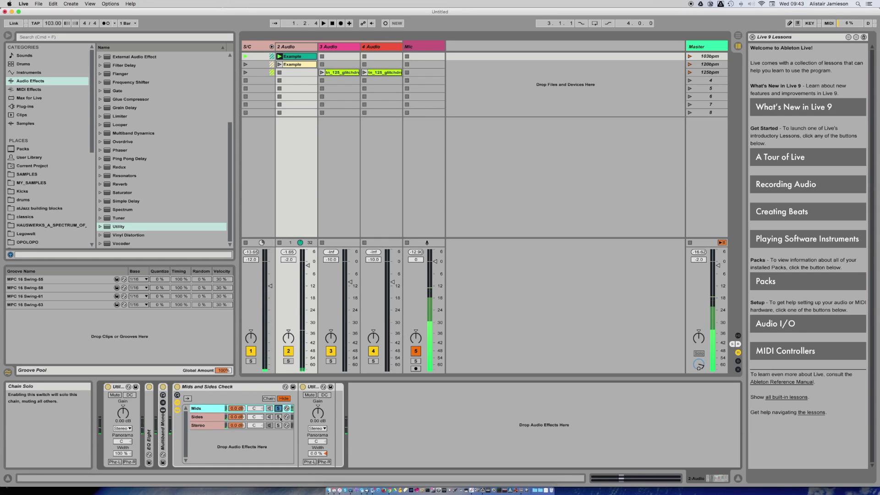
pyautogui.click(278, 417)
pyautogui.press('space')
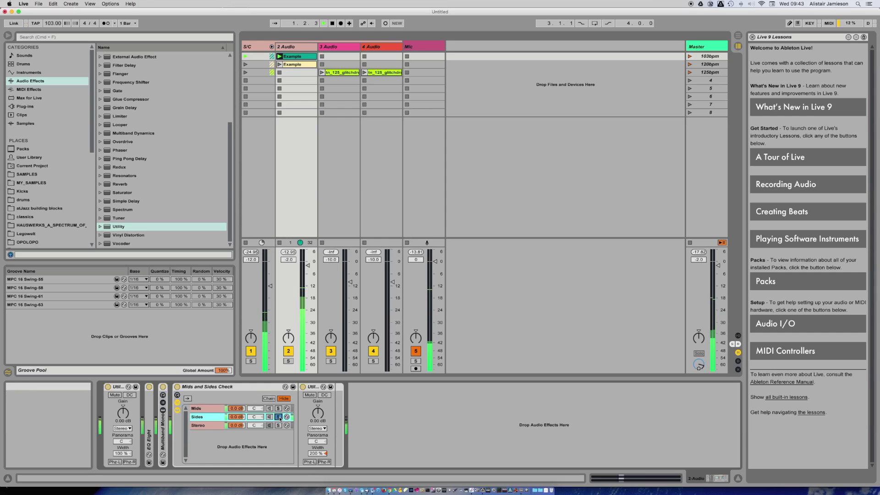
pyautogui.press('space')
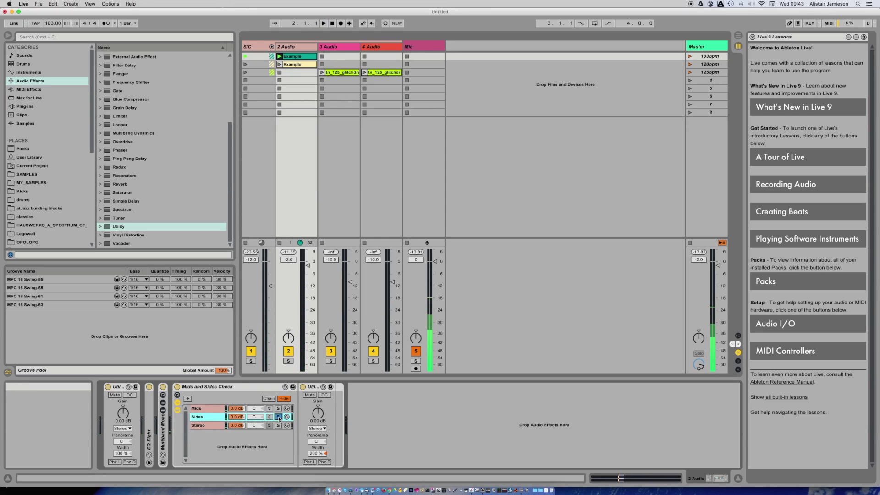
pyautogui.press('space')
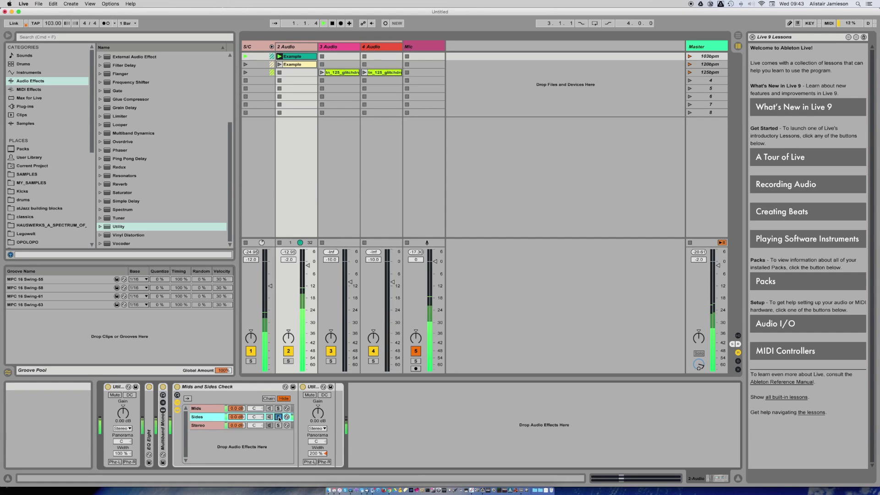
pyautogui.press('space')
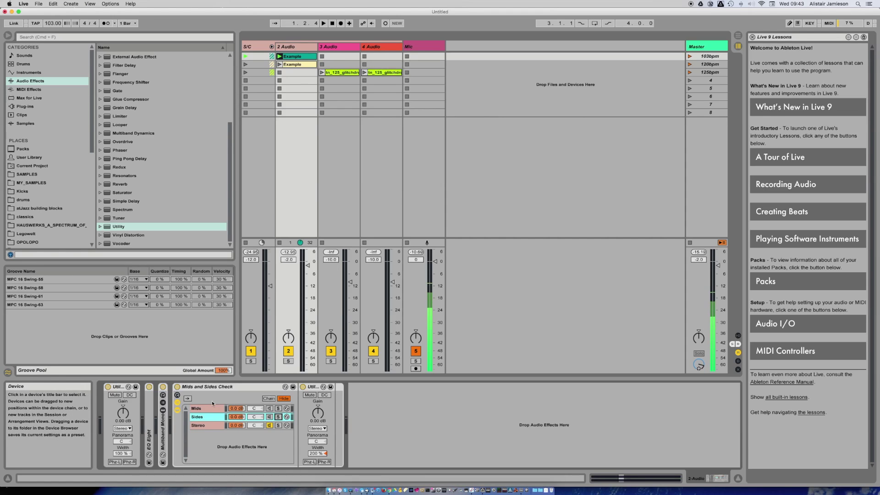
# Expand EQ Eight, fold the first Utility, switch EQ Eight to M/S mode, and solo Sides.
pyautogui.doubleClick(149, 424)
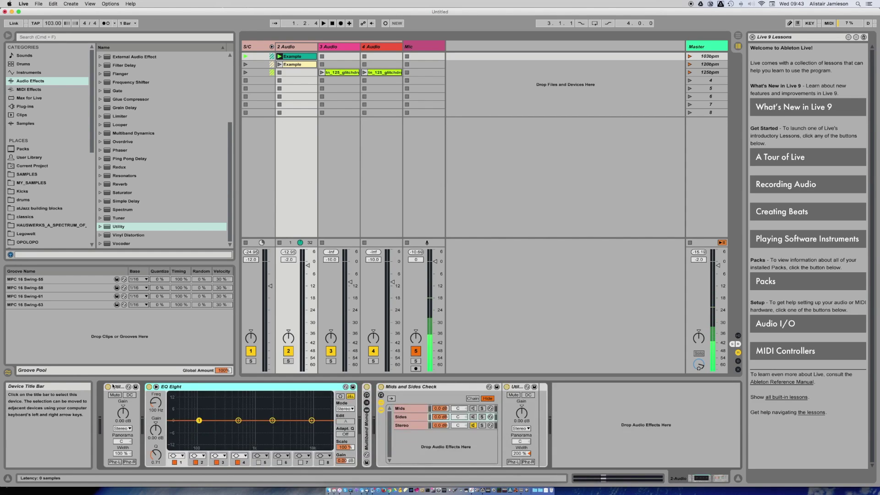
pyautogui.doubleClick(115, 385)
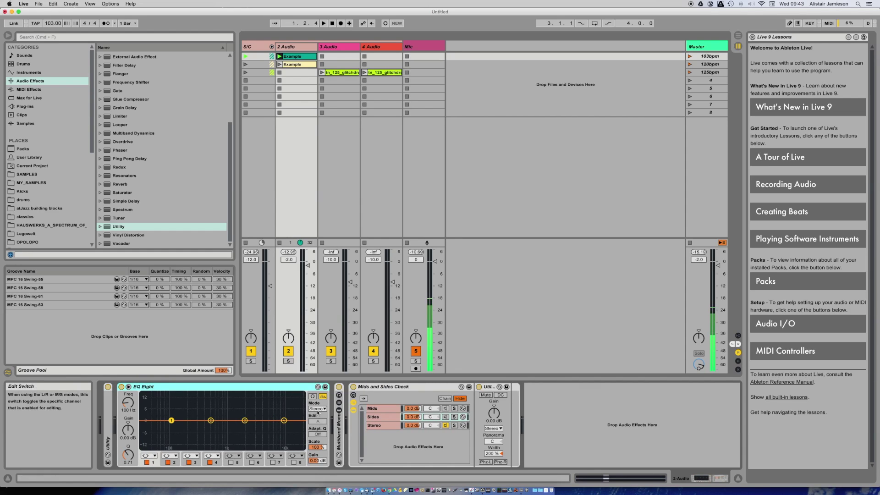
pyautogui.click(317, 408)
pyautogui.click(316, 428)
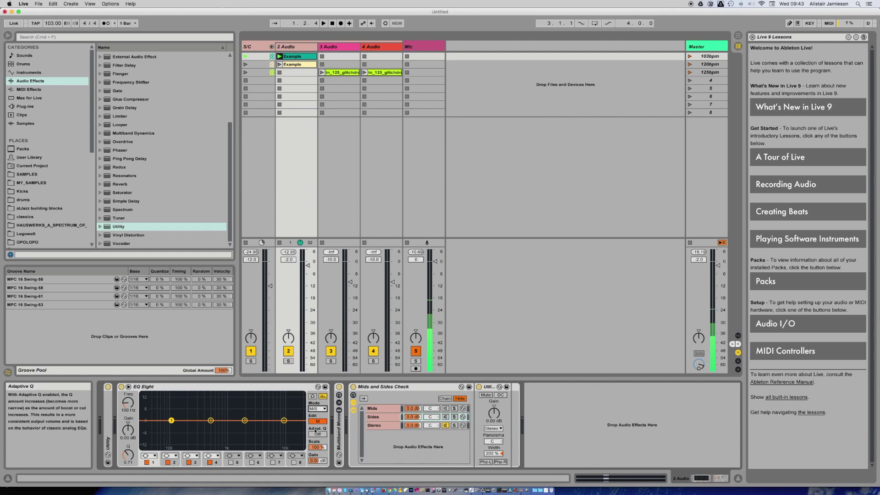
pyautogui.click(453, 418)
# Set EQ Eight to edit S and give band 1 a low-cut at 433 Hz, then select the Stereo chain.
pyautogui.click(149, 456)
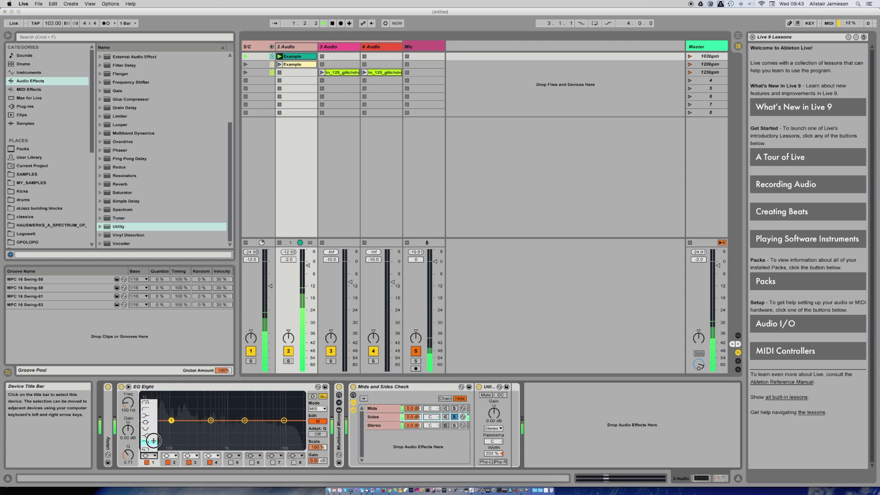
pyautogui.click(152, 409)
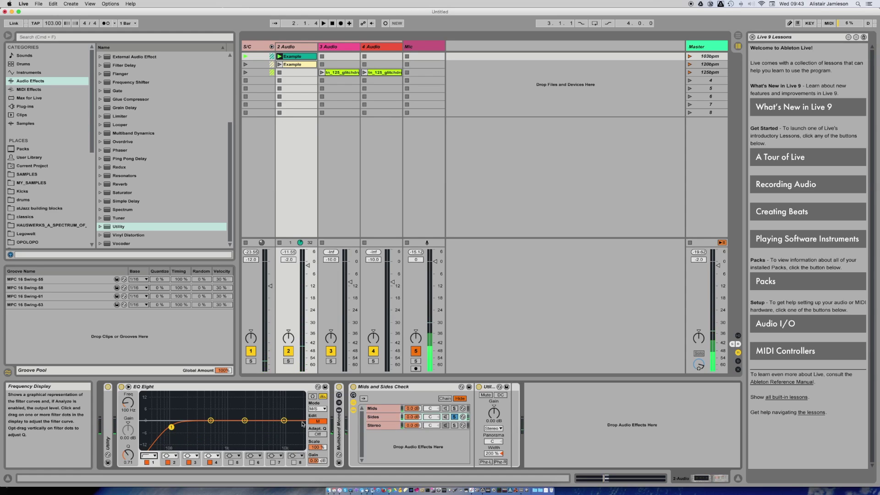
pyautogui.click(147, 462)
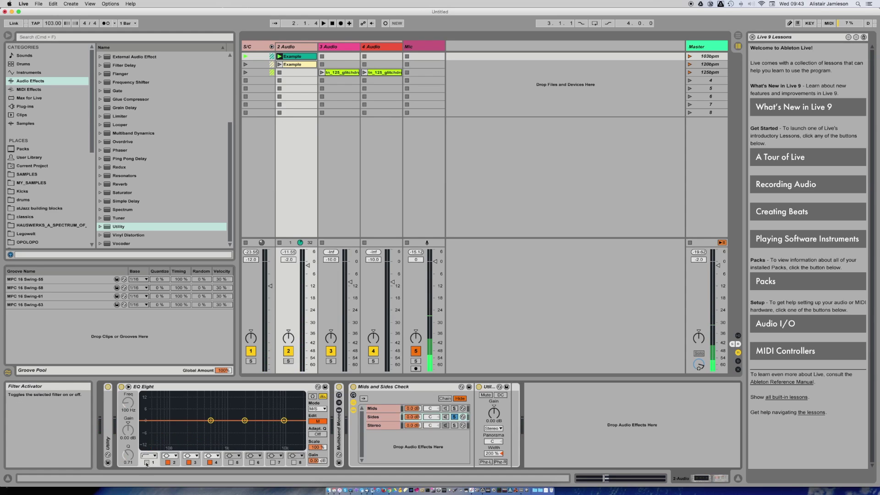
pyautogui.click(316, 420)
pyautogui.click(148, 455)
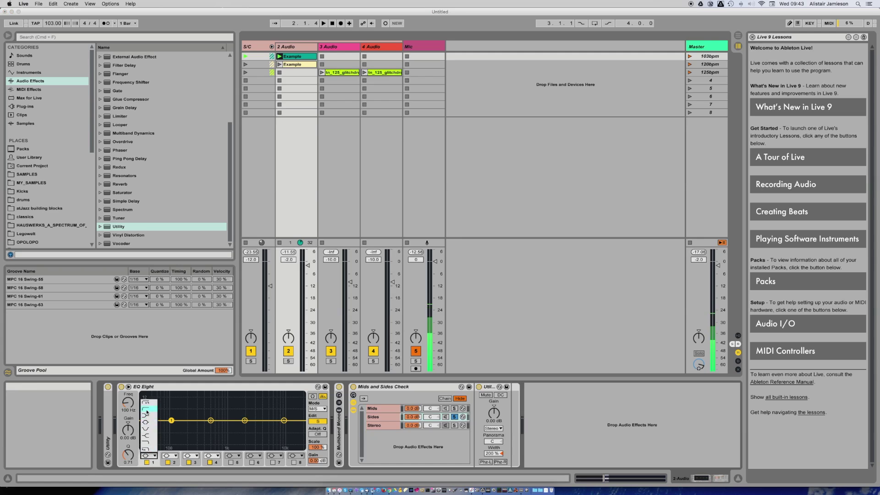
pyautogui.click(147, 412)
pyautogui.moveTo(171, 427); pyautogui.dragTo(207, 427)
pyautogui.click(394, 416)
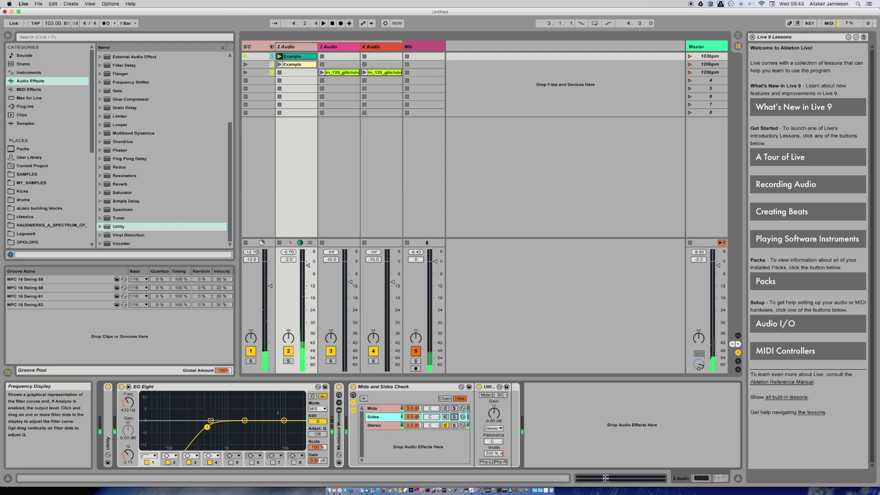
pyautogui.click(385, 427)
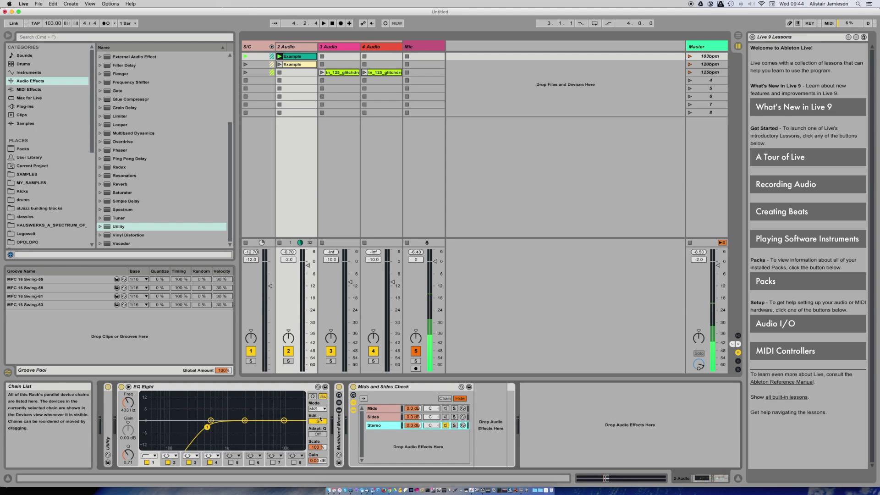
# Fold EQ Eight and unfold the first Utility, adjusting its gain and showing its channel modes.
pyautogui.doubleClick(165, 389)
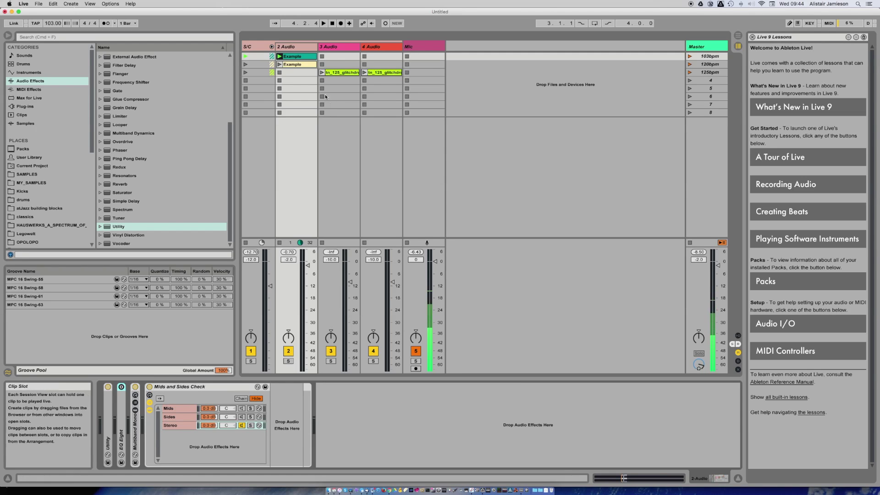
pyautogui.doubleClick(108, 403)
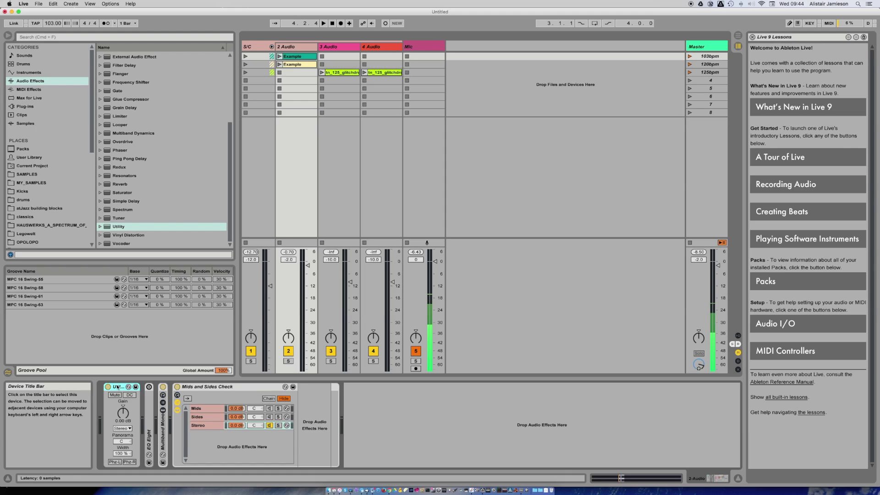
pyautogui.moveTo(123, 412); pyautogui.dragTo(122, 435)
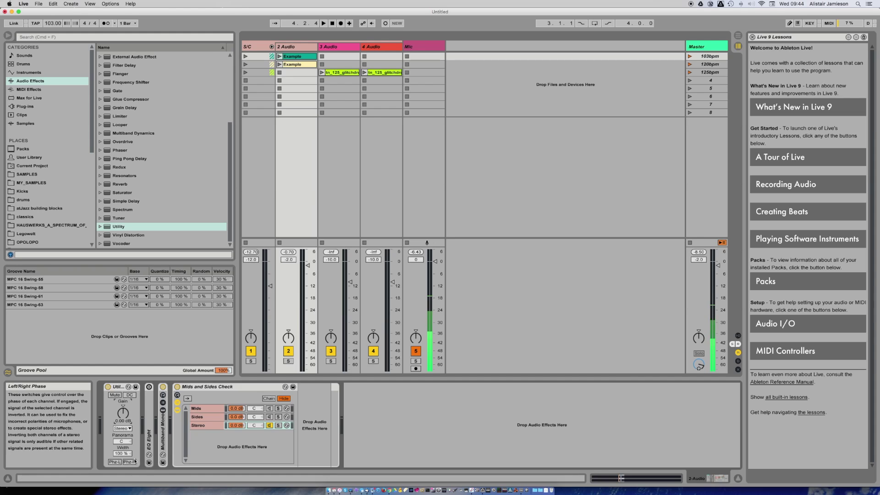
pyautogui.click(123, 429)
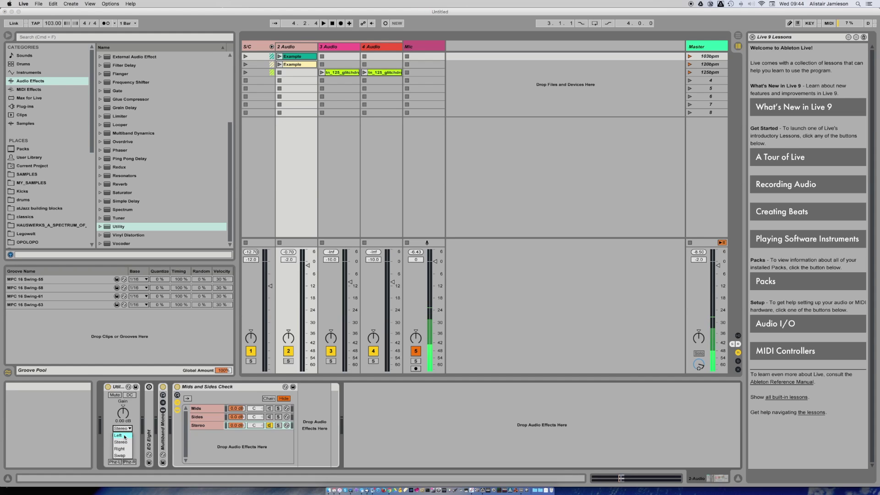
# Keep Stereo mode, launch the 120bpm scene, and open the Example clip's details.
pyautogui.click(298, 68)
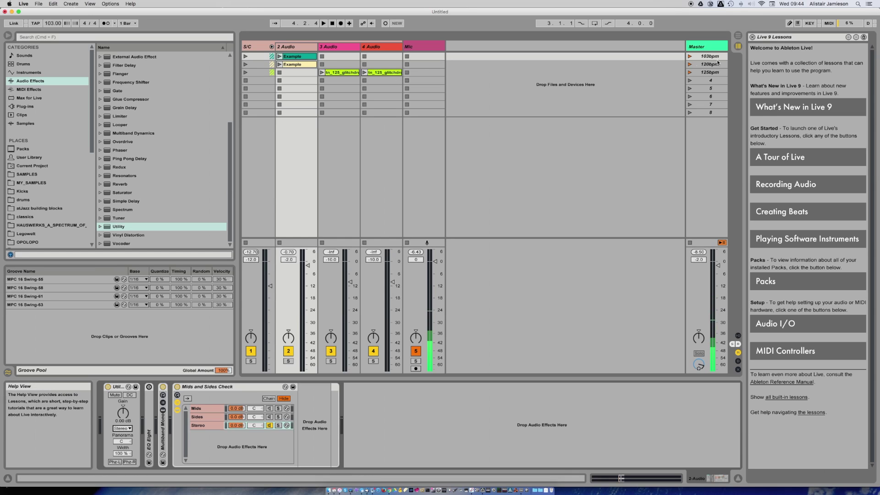
pyautogui.click(717, 64)
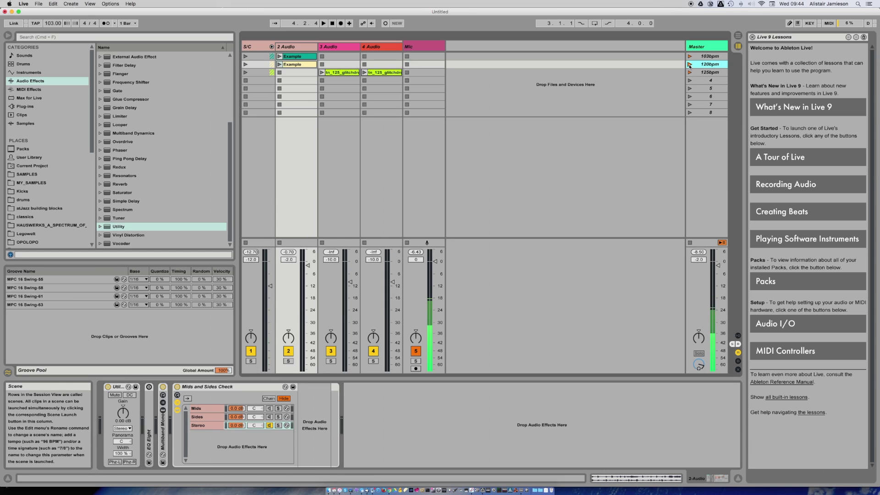
pyautogui.doubleClick(304, 65)
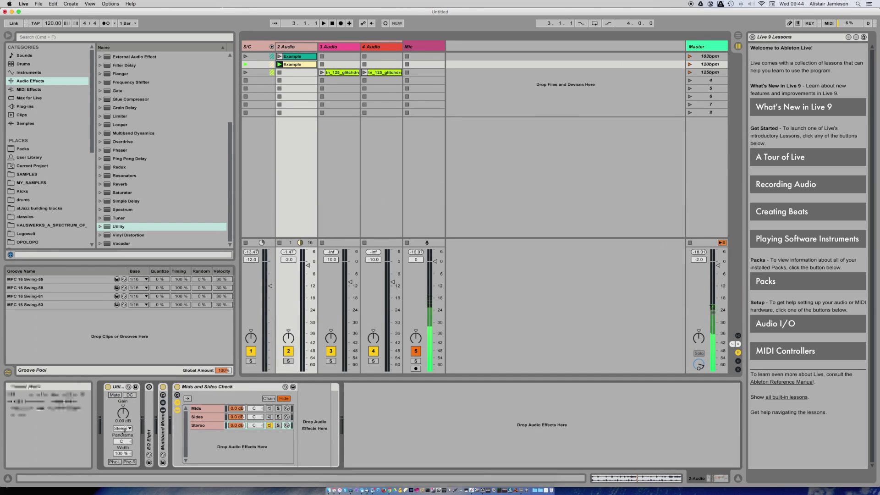
# Audition Utility in Left, then Right mode, return it to Stereo, and fold it away.
pyautogui.click(123, 428)
pyautogui.click(125, 432)
pyautogui.press('space')
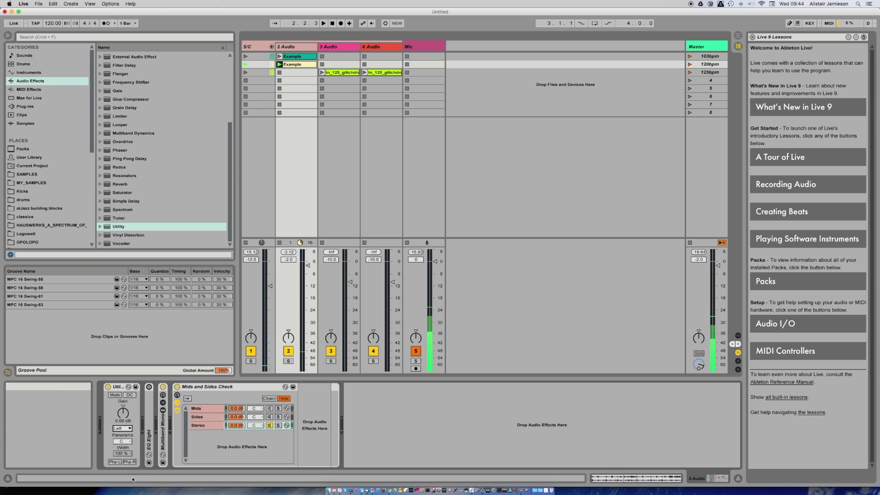
pyautogui.click(123, 428)
pyautogui.click(125, 436)
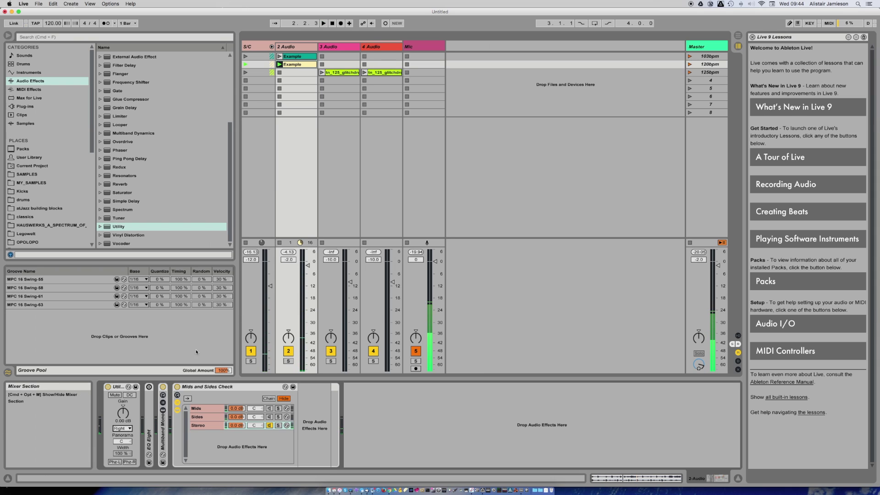
pyautogui.click(123, 428)
pyautogui.click(124, 451)
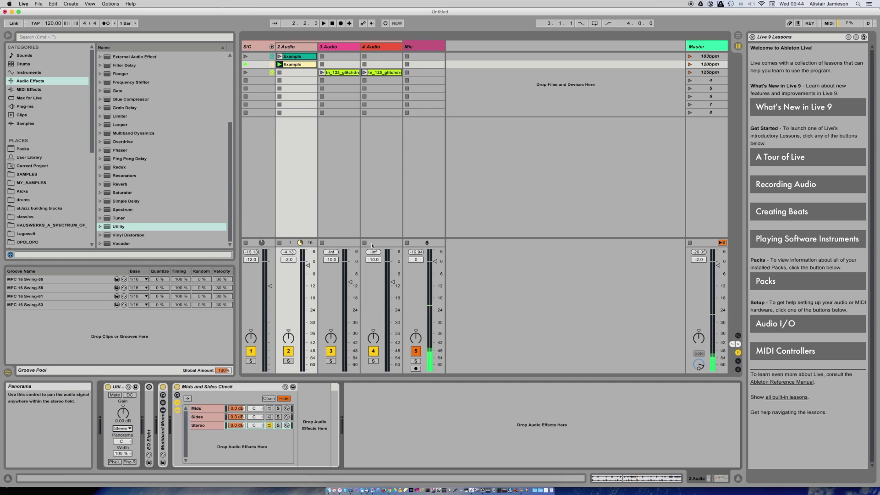
pyautogui.doubleClick(117, 387)
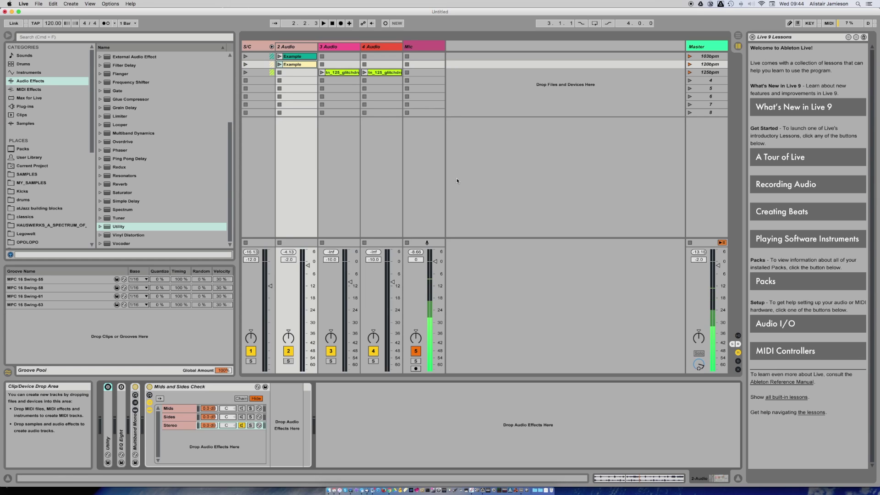
pyautogui.doubleClick(135, 426)
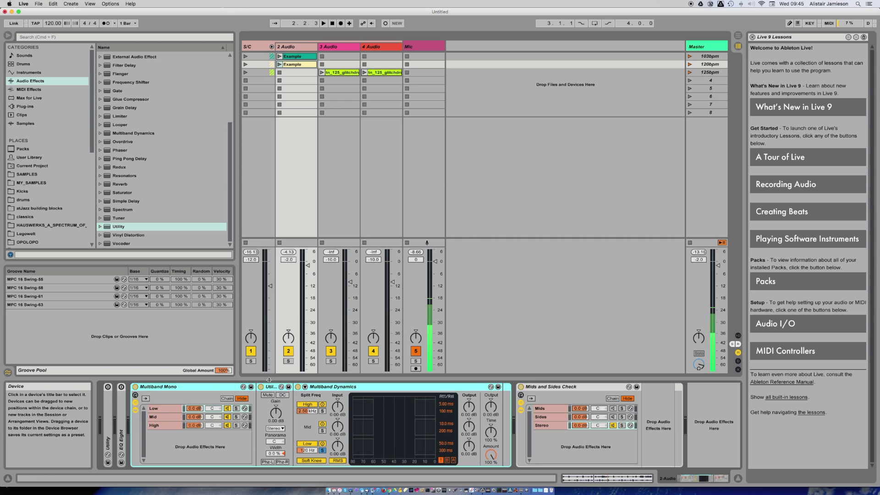
# Select the Mids and Sides Check and Multiband Mono racks, then Multiband Mono's Low chain.
pyautogui.click(548, 388)
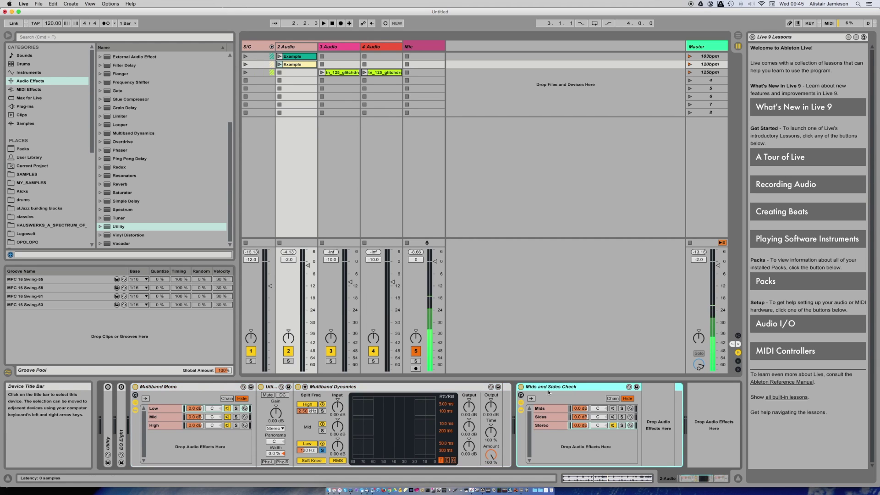
pyautogui.click(153, 388)
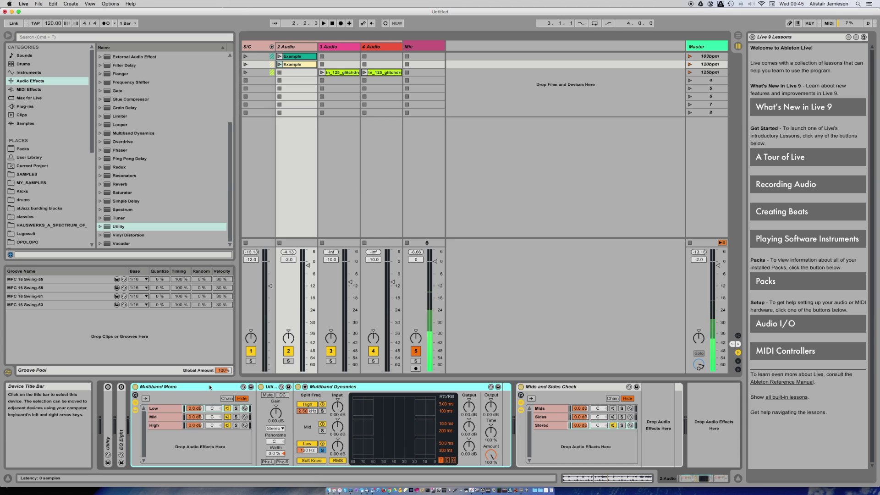
pyautogui.click(173, 409)
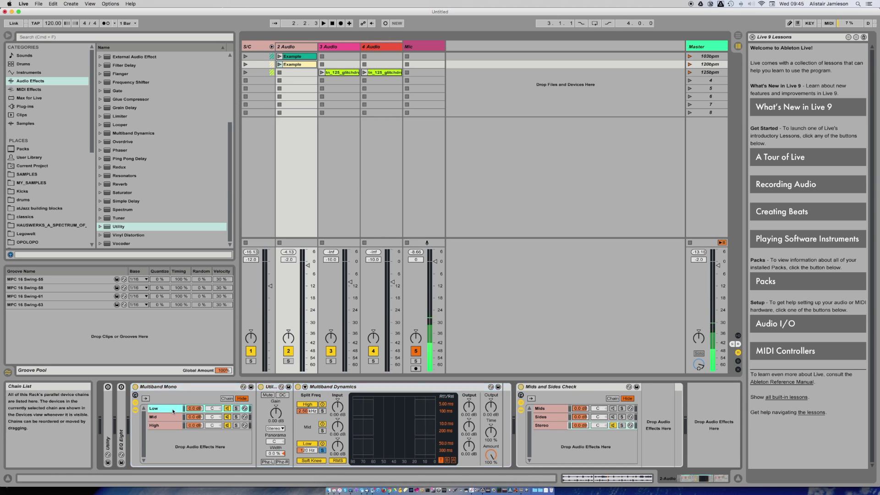